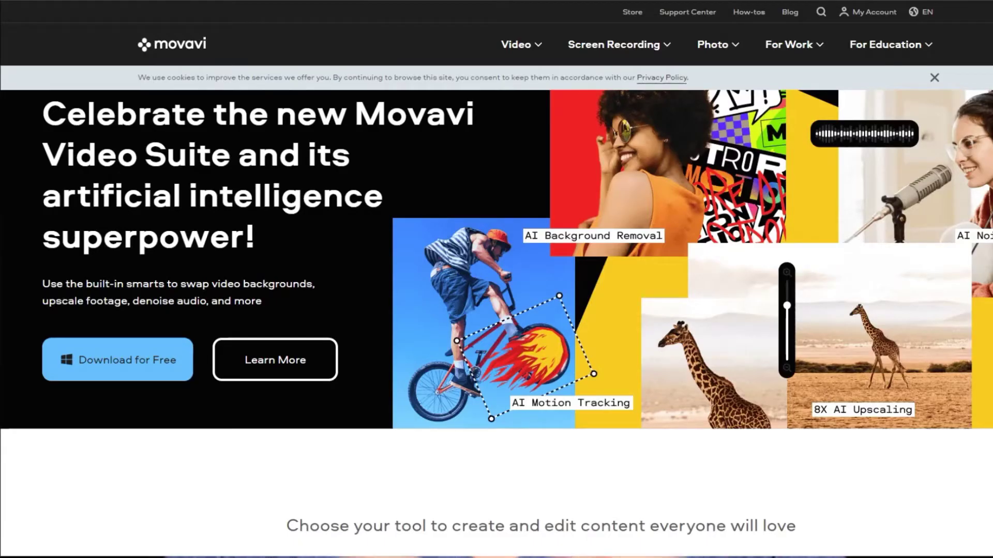
Step: Scroll down the Movavi homepage through the tools and feature tiles to reach the Video Suite subscription page
scroll(497, 279, down, 6)
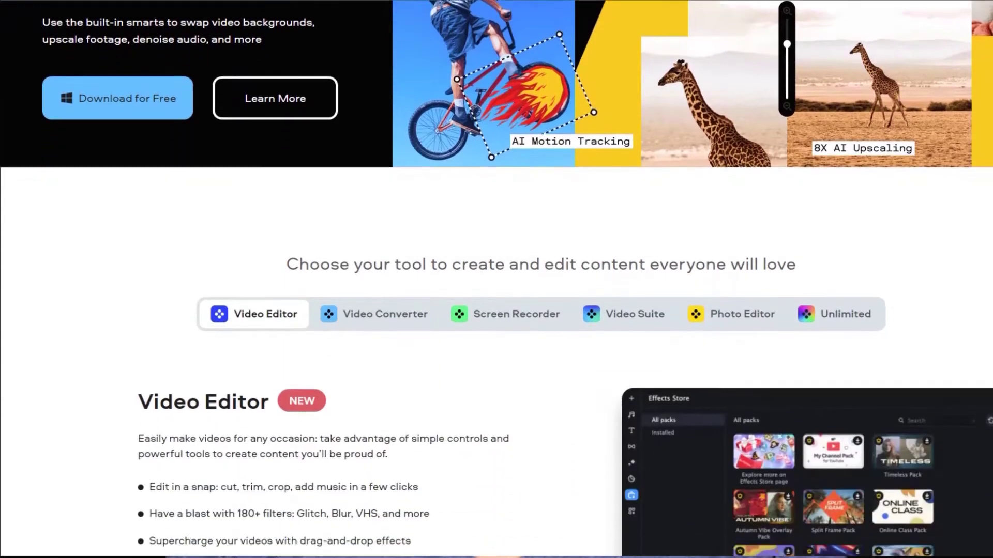
scroll(496, 280, down, 10)
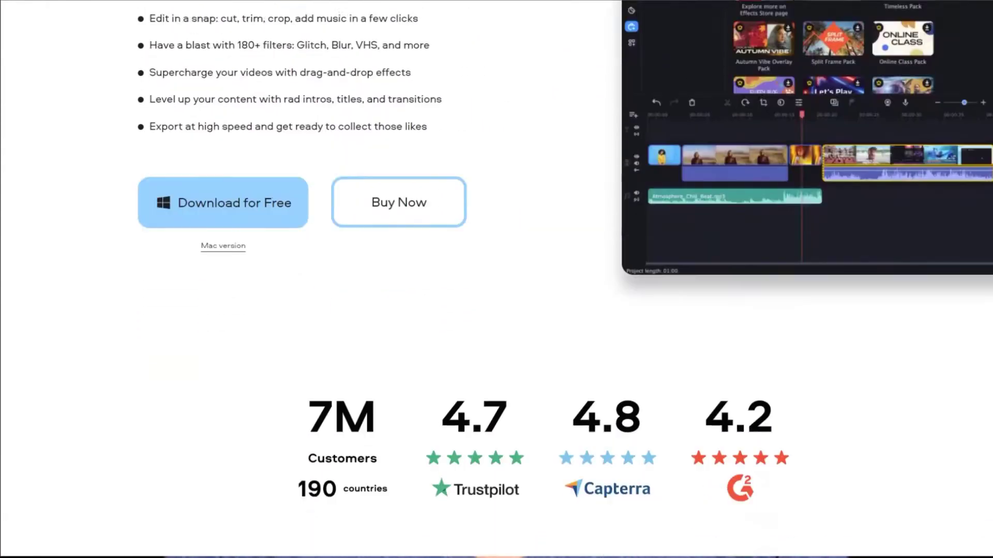
scroll(496, 280, down, 10)
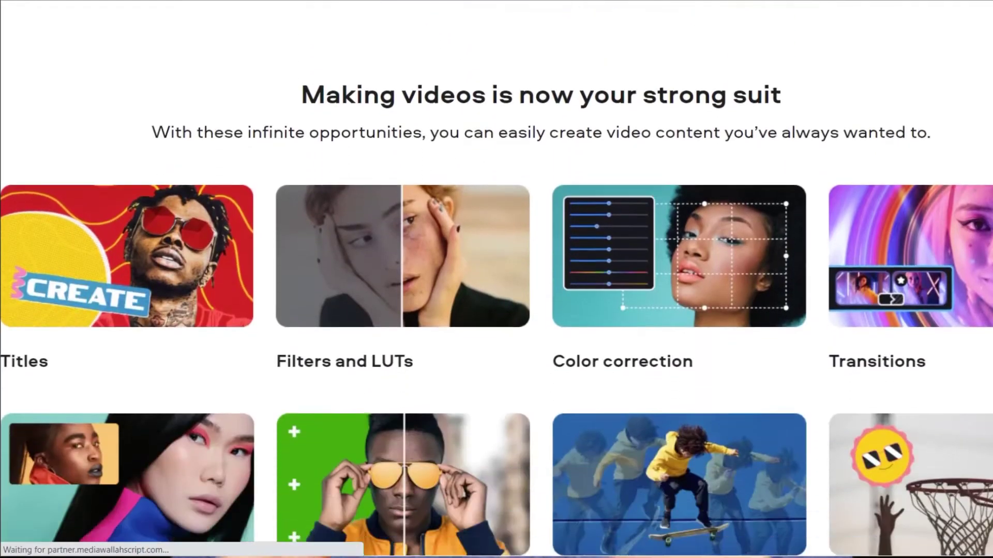
scroll(497, 280, down, 2)
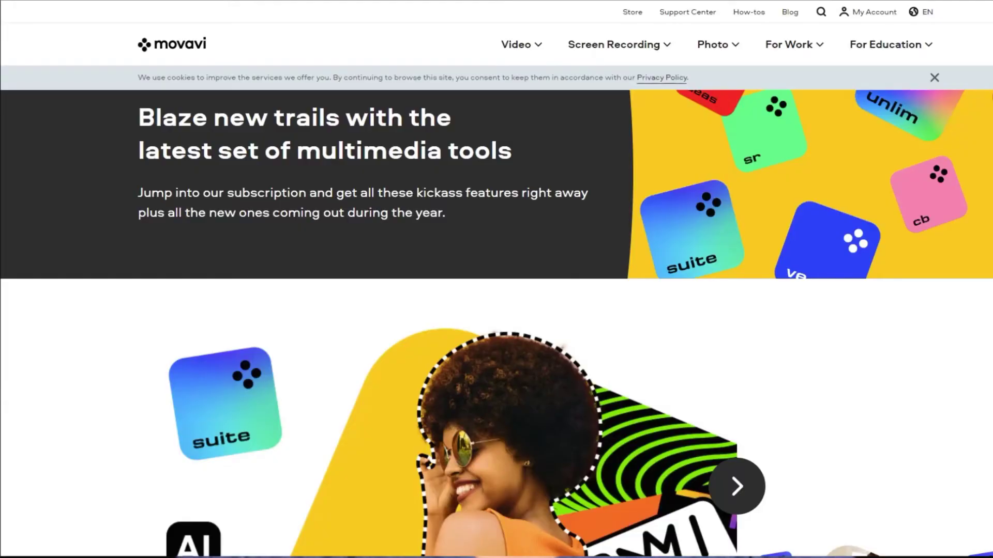
Step: Scroll to the AI background replacement section and the Video Suite 2023 and Video Editor 2023 pricing cards
scroll(497, 279, down, 4)
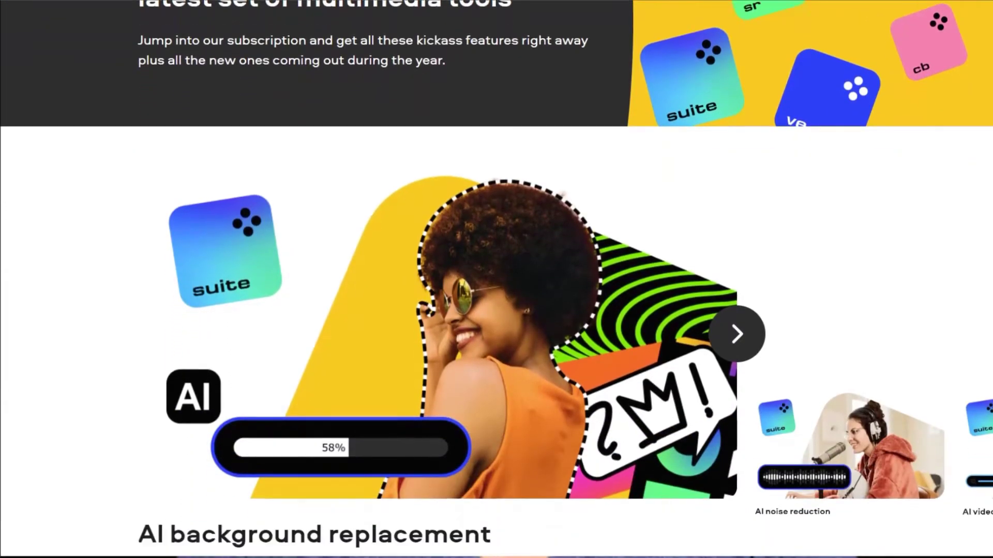
scroll(497, 279, down, 4)
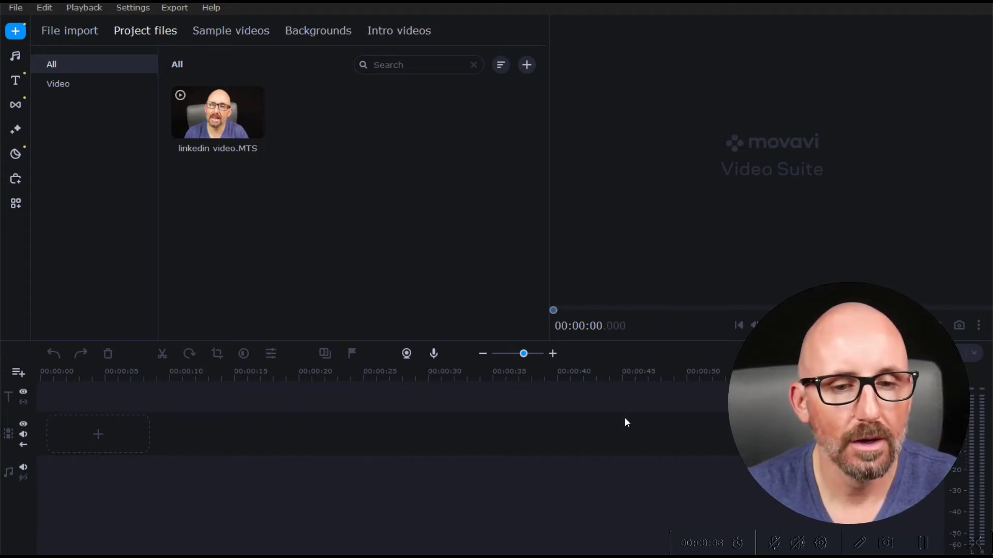
Step: Put linkedin video.MTS on the video track and trim it to run from about 3.4 s to 19.4 s
drag(212, 126, 66, 421)
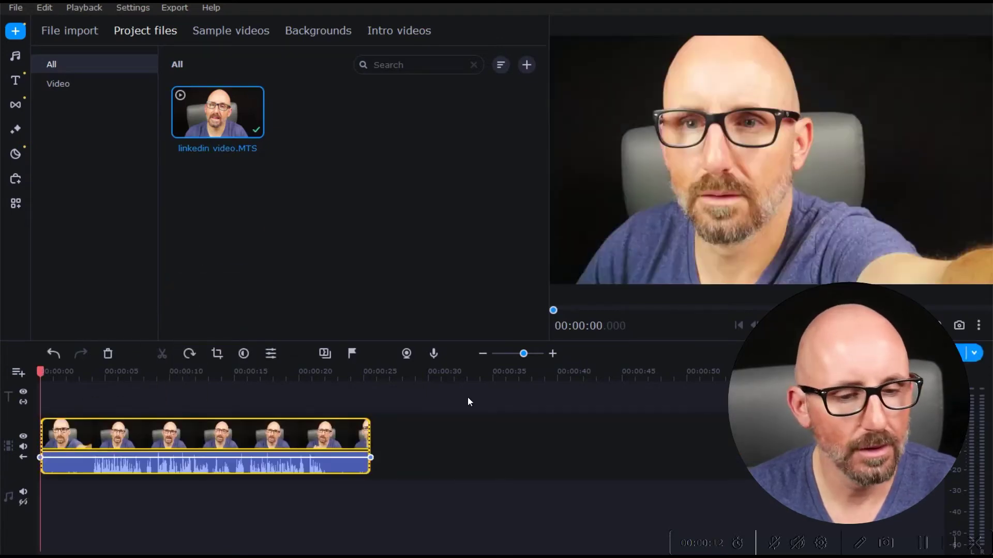
drag(40, 372, 81, 372)
key(space)
drag(44, 435, 84, 435)
drag(324, 432, 288, 423)
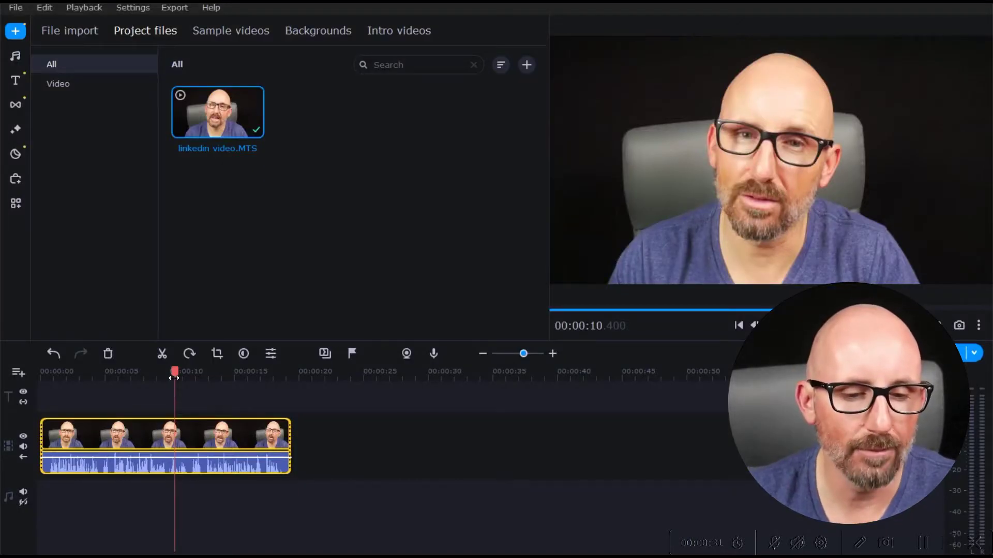
Step: Select the trimmed clip and open its Video tools Background removal settings in Quick mode
drag(176, 373, 40, 372)
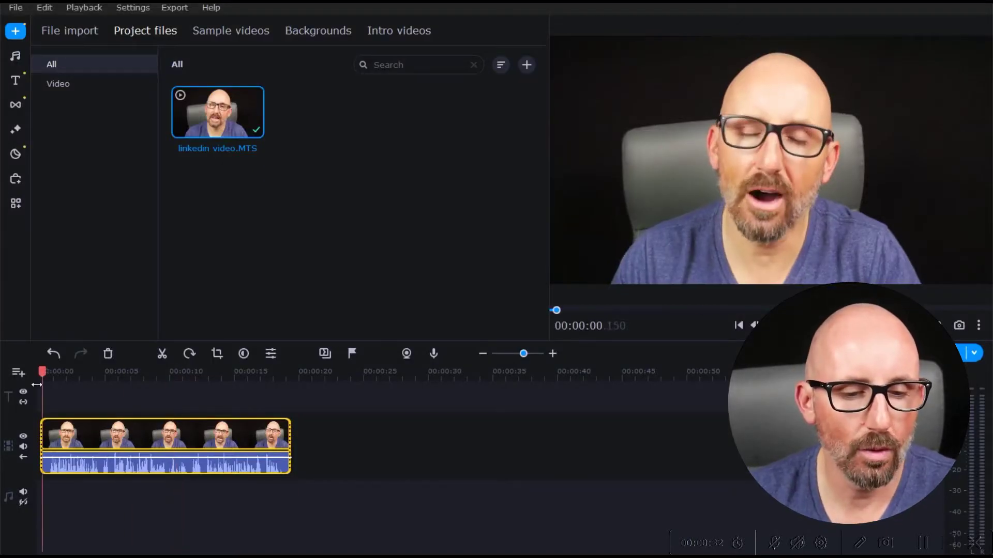
click(100, 437)
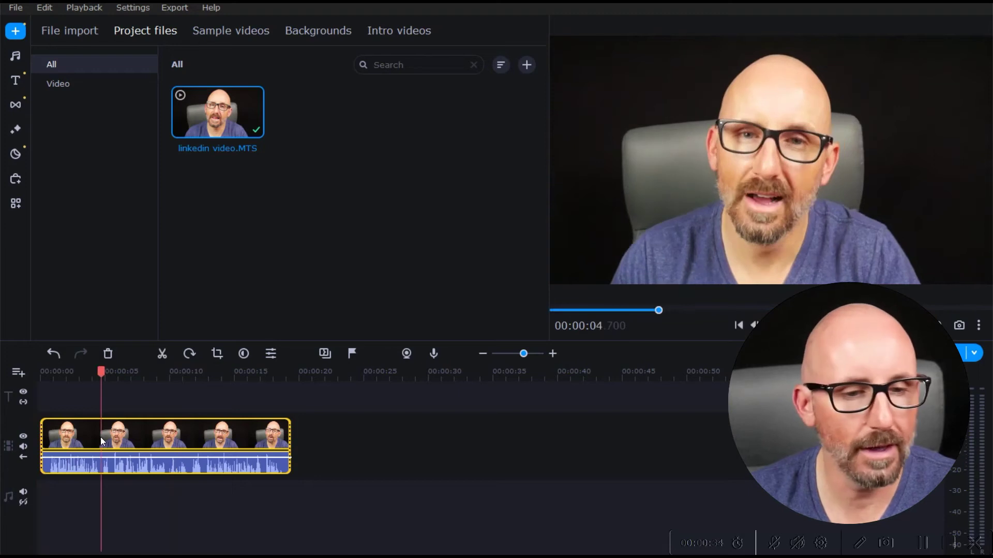
click(15, 205)
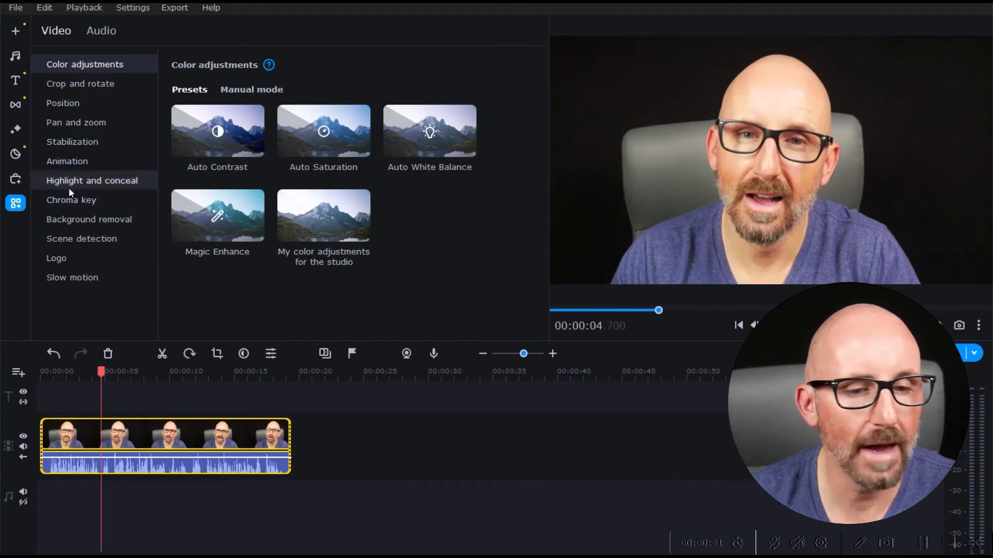
click(70, 219)
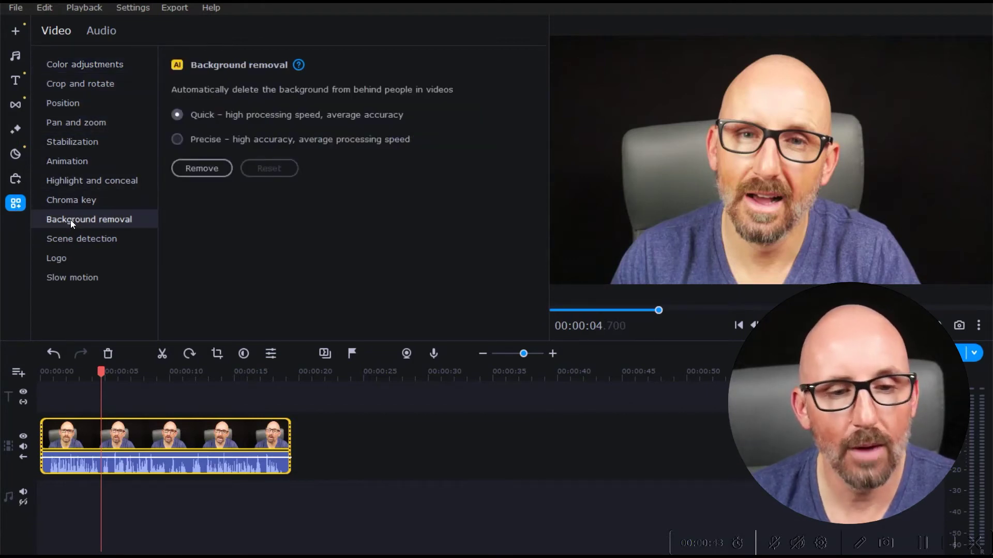
Step: Run Quick background removal on the clip so the presenter plays against black
click(202, 169)
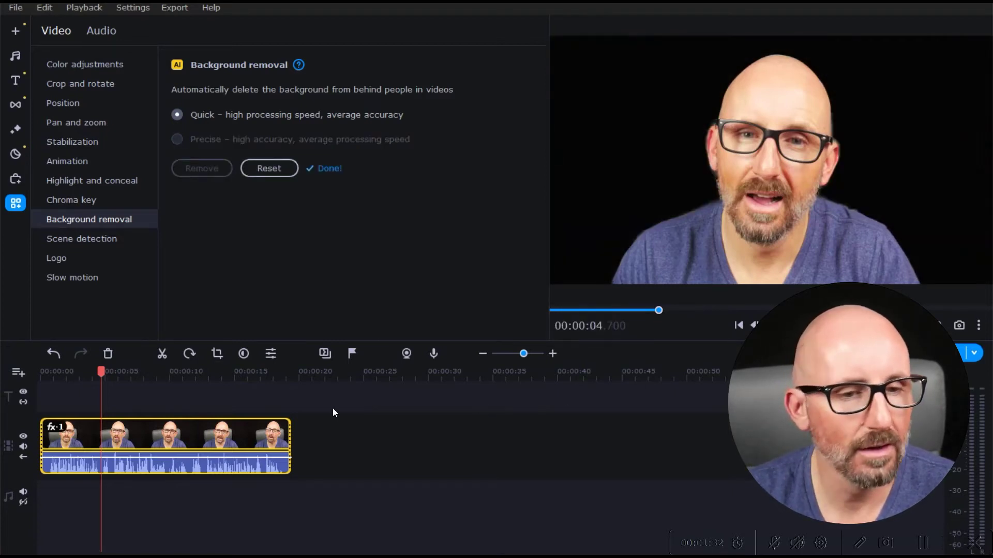
Step: Open the built-in Backgrounds gallery from the import panel and browse its thumbnails
click(22, 33)
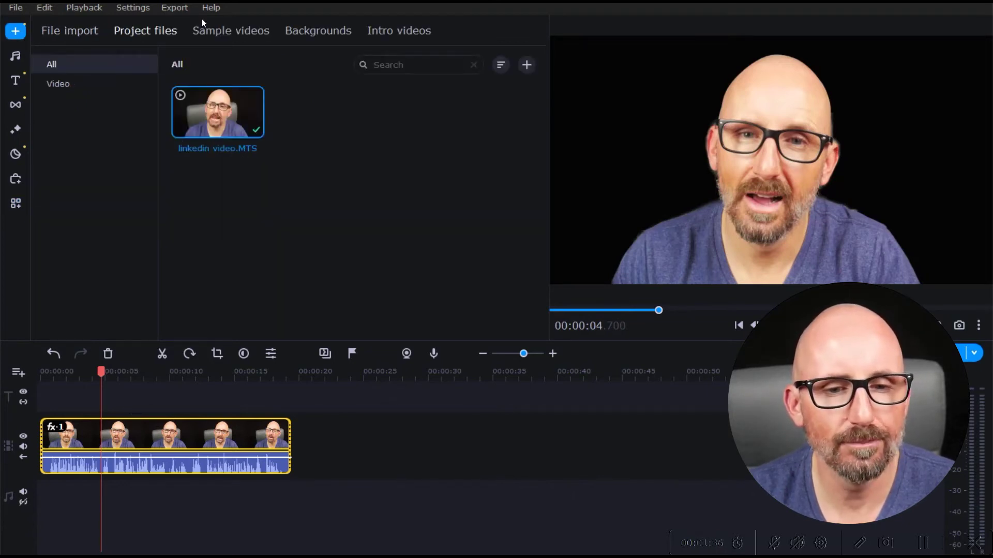
click(306, 30)
scroll(346, 151, down, 10)
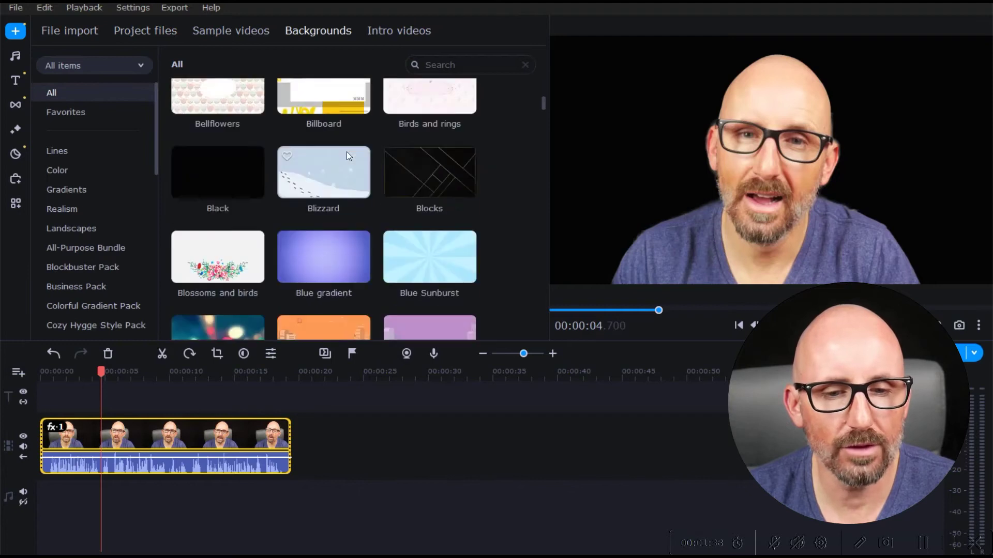
scroll(346, 151, up, 2)
scroll(347, 151, down, 6)
scroll(347, 151, up, 8)
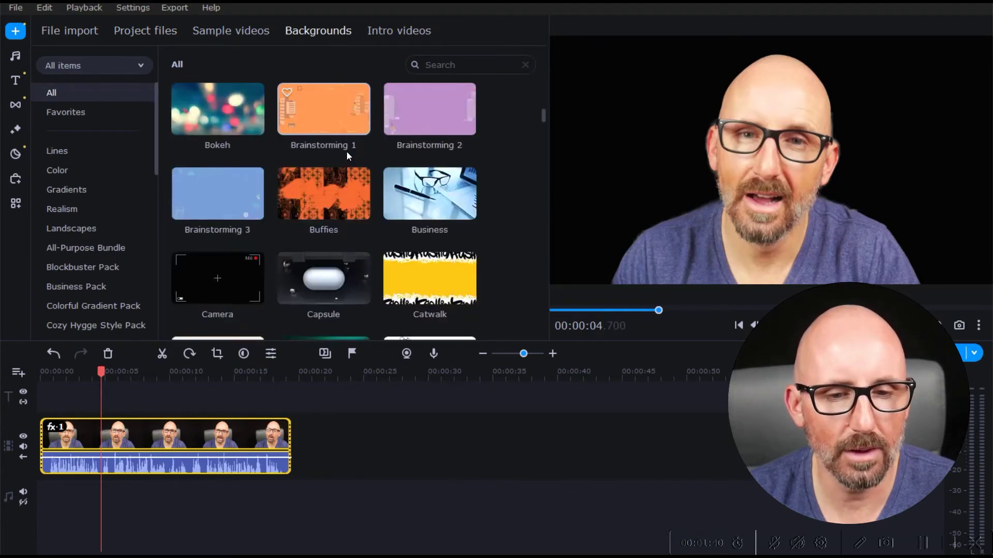
scroll(346, 154, up, 2)
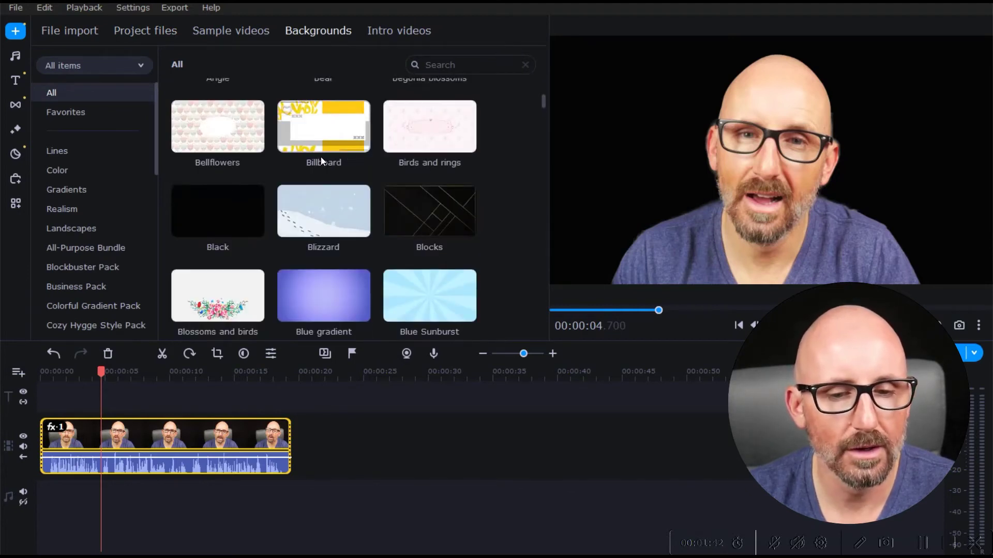
scroll(321, 160, down, 3)
scroll(320, 159, down, 15)
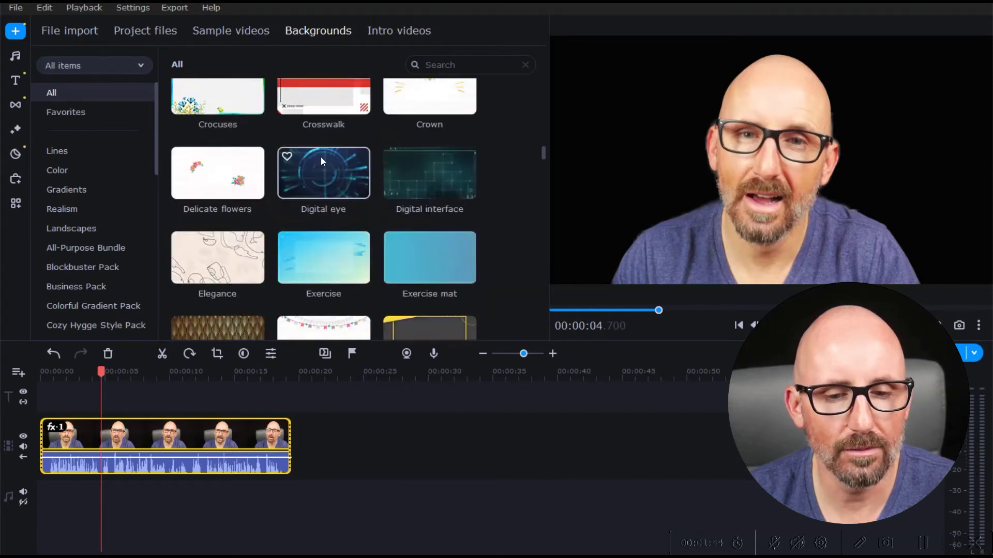
scroll(320, 157, down, 10)
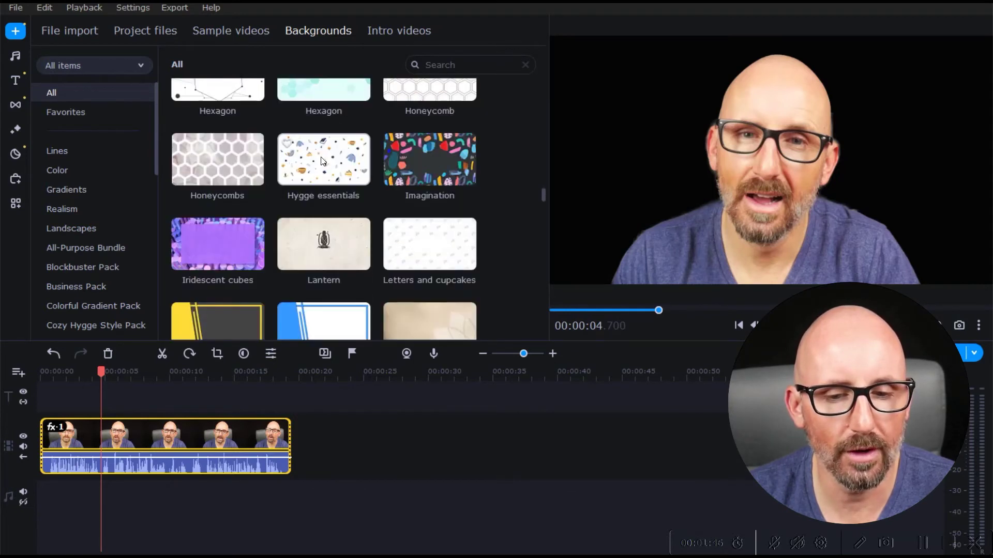
Step: Preview the yellow Map - flight 2 background and add it to the timeline after the clip
scroll(321, 157, up, 15)
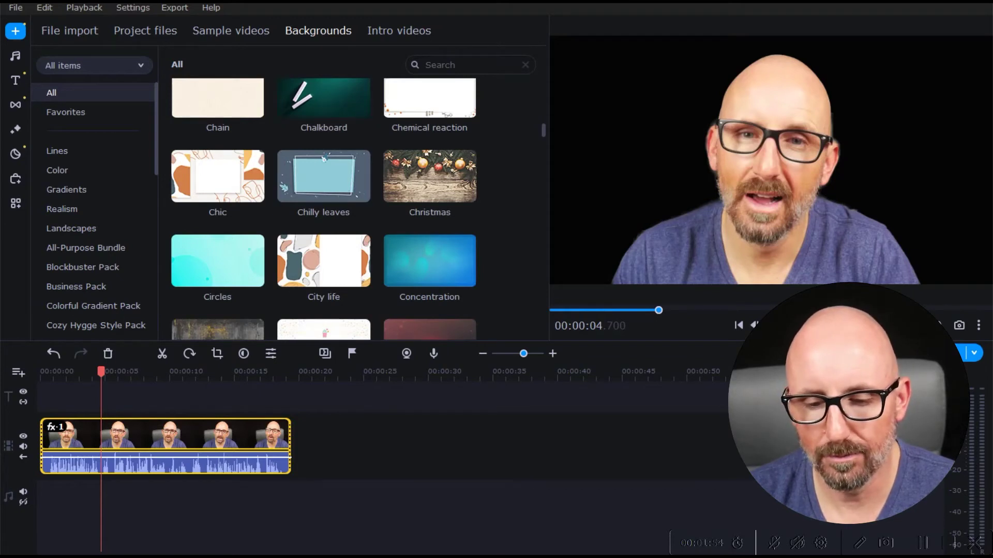
scroll(434, 279, down, 15)
click(433, 278)
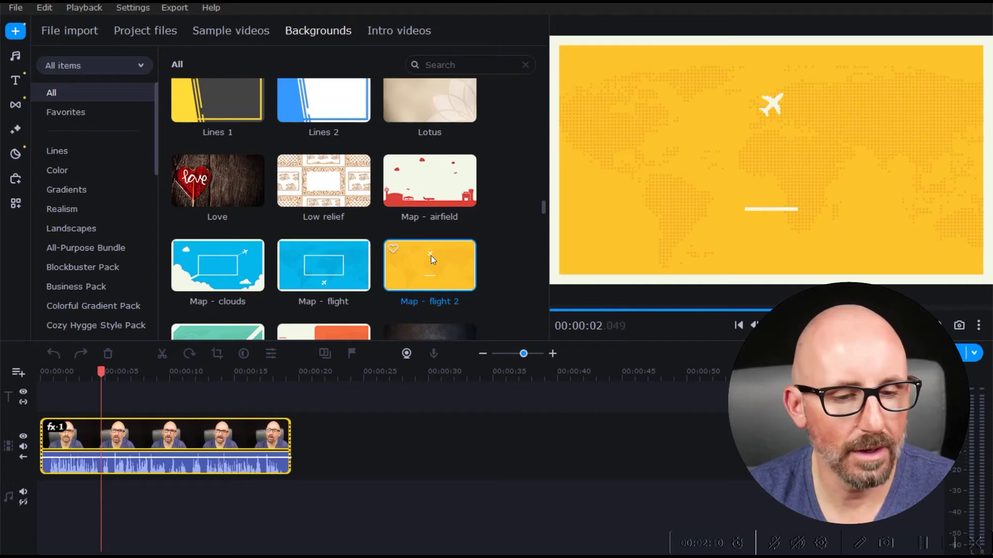
drag(430, 255, 300, 424)
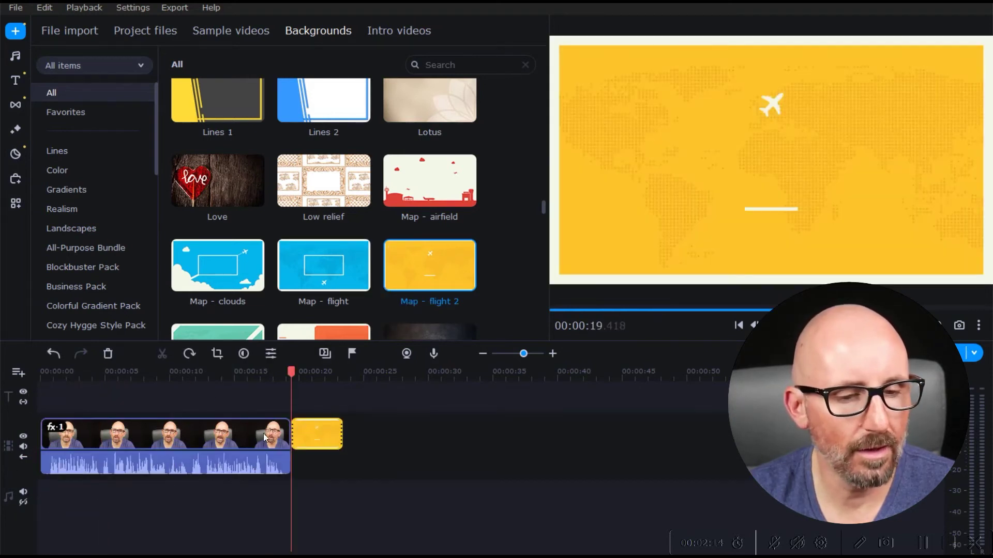
Step: Add a new video track and move the presenter clip up onto it
click(18, 373)
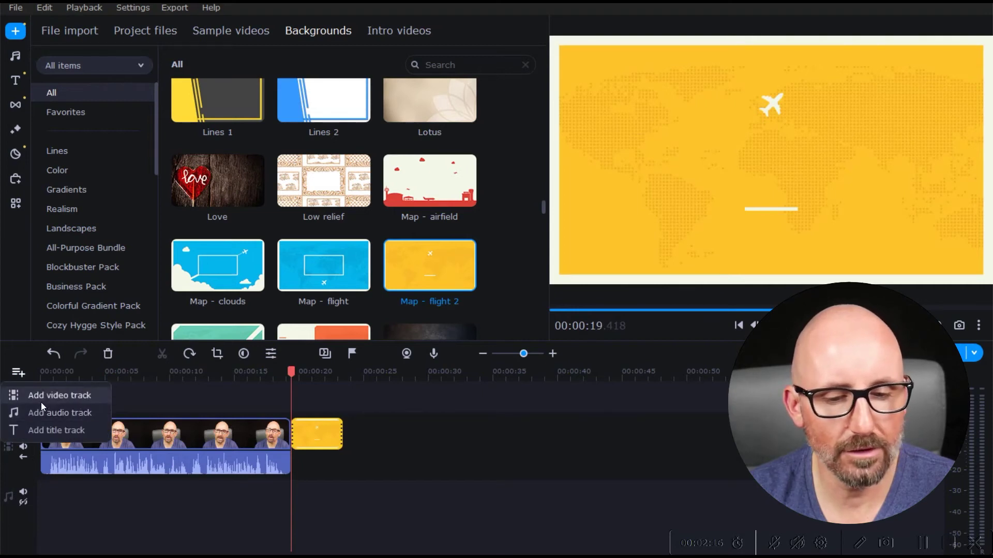
click(42, 401)
drag(213, 477, 217, 419)
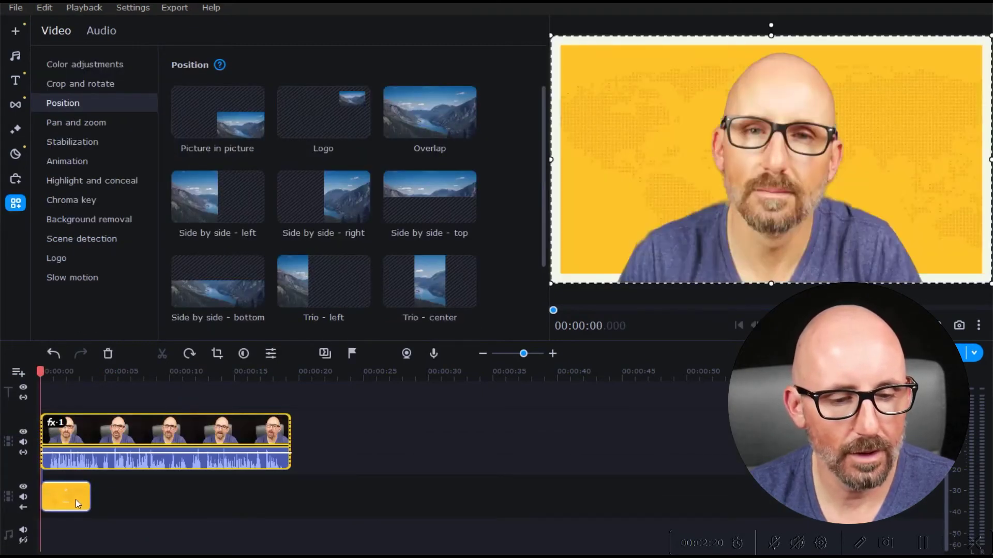
Step: Stretch the Map - flight 2 background so it spans the full presenter clip
click(75, 499)
drag(88, 494, 286, 496)
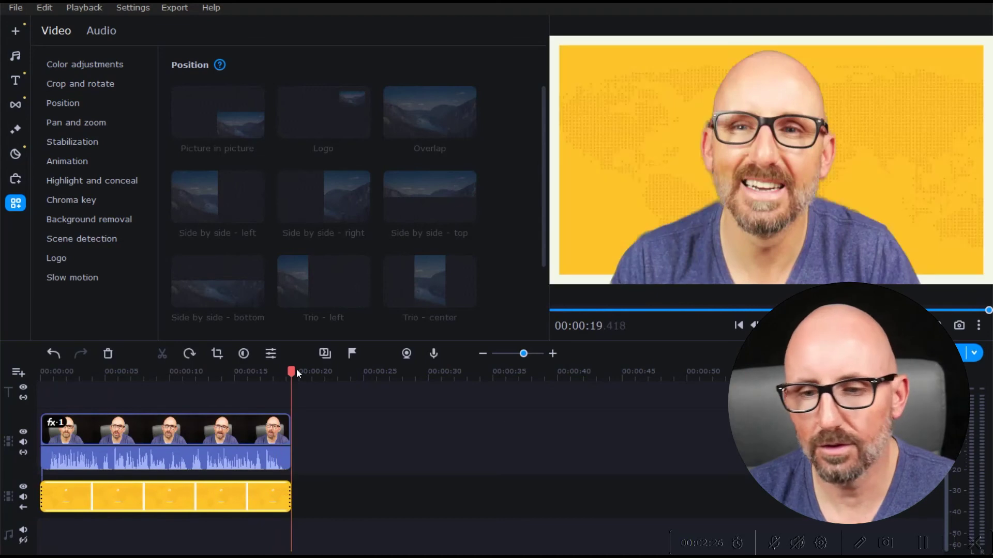
drag(291, 371, 206, 371)
key(Home)
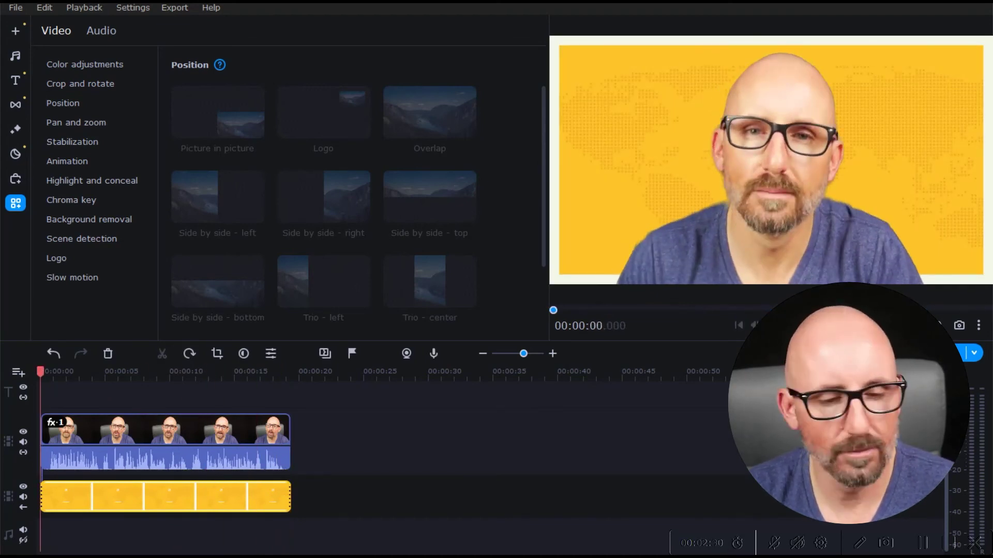
key(space)
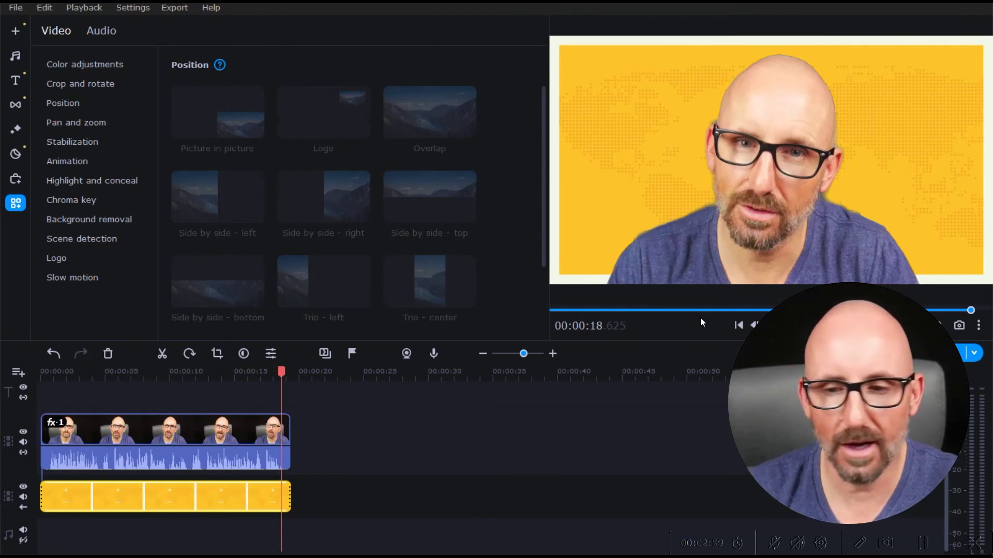
Step: Select the presenter clip at 11.2 seconds to view the composite on yellow
click(185, 430)
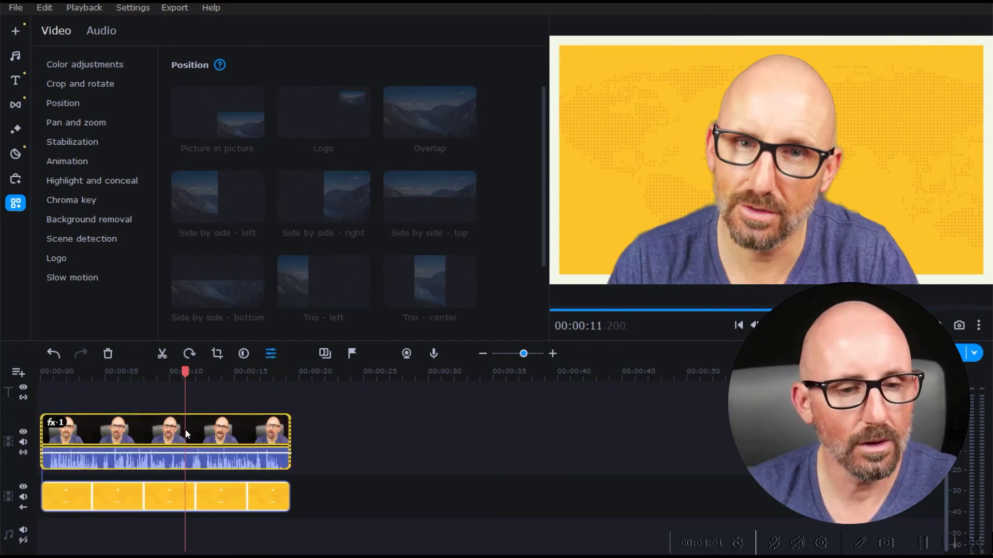